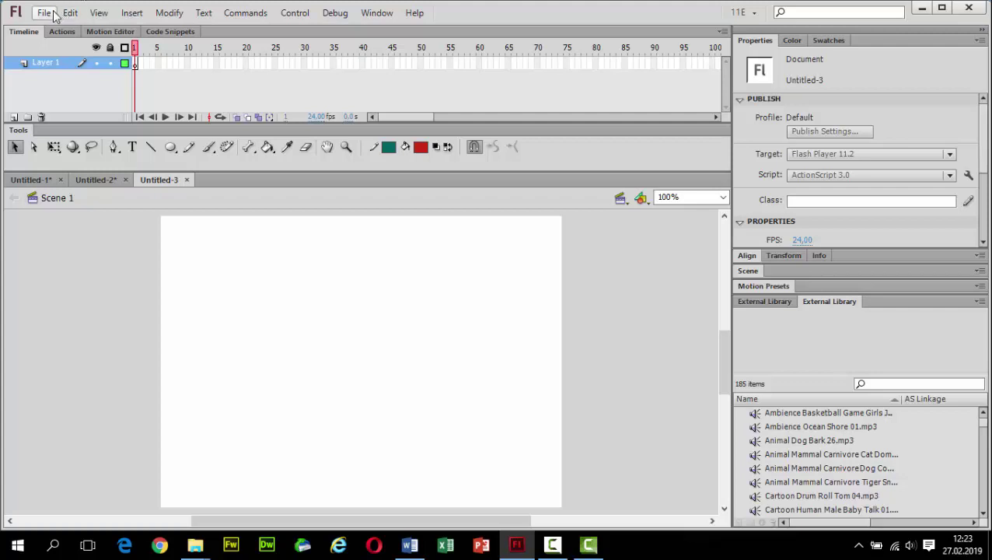
Add a classic motion guide layer to Layer 1.
double_click(46, 63)
key("Return")
right_click(50, 66)
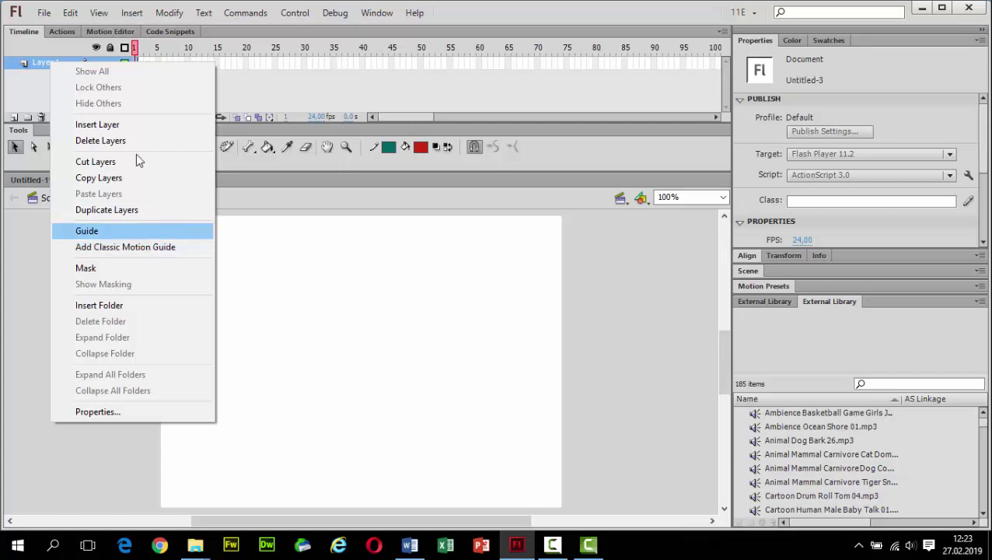
left_click(48, 64)
right_click(50, 66)
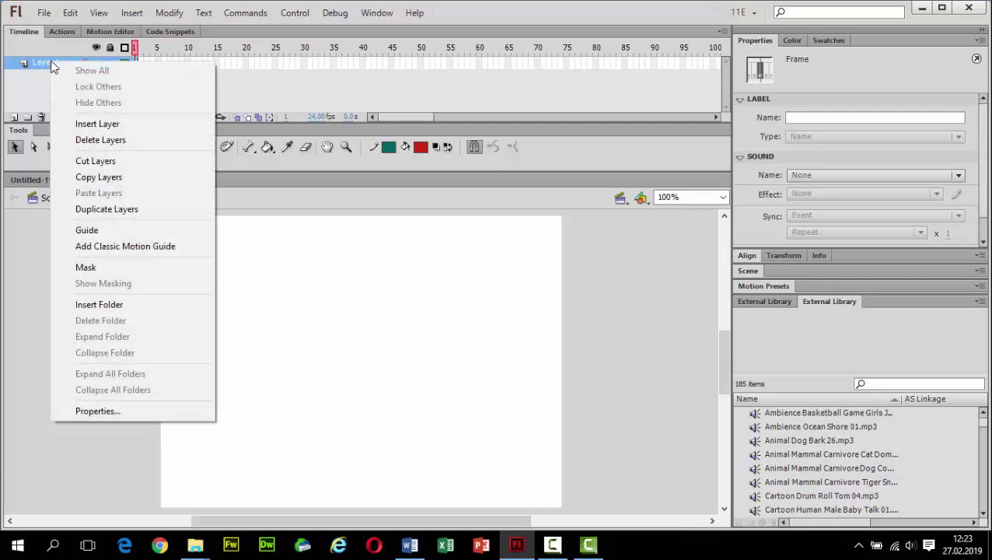
left_click(143, 251)
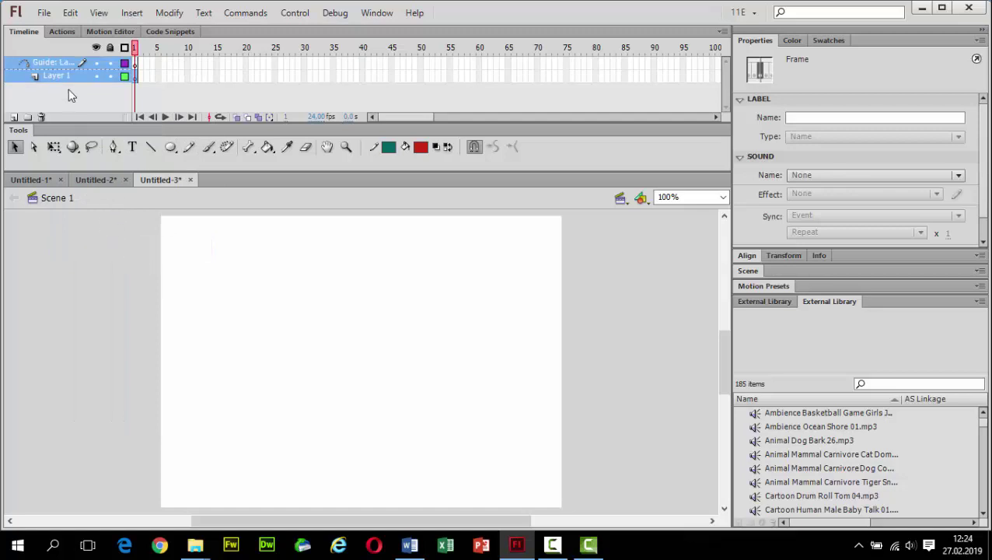
left_click(65, 89)
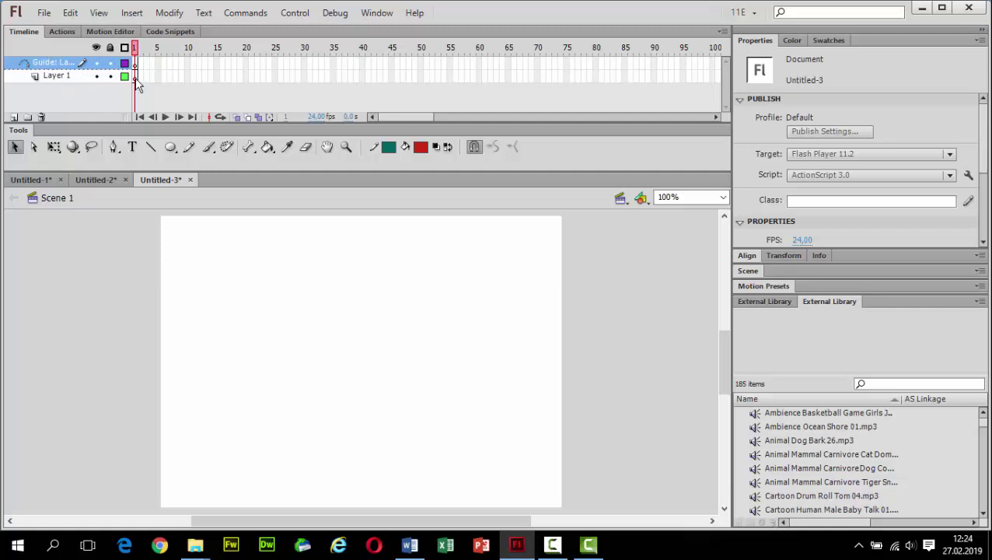
Draw a red circle with a teal outline, about 86 px across, on the lower-left part of the stage in frame 1 of Layer 1.
left_click(136, 77)
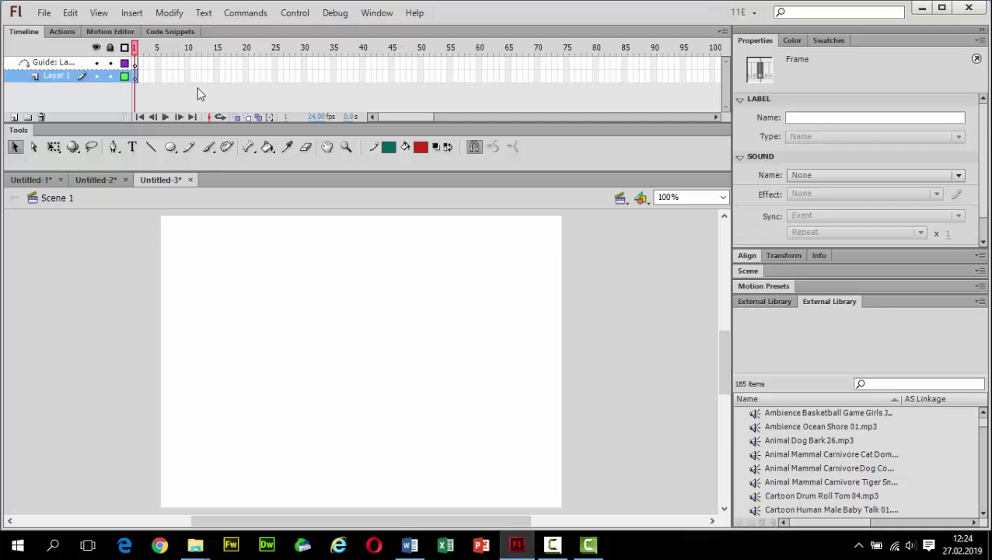
left_click(171, 150)
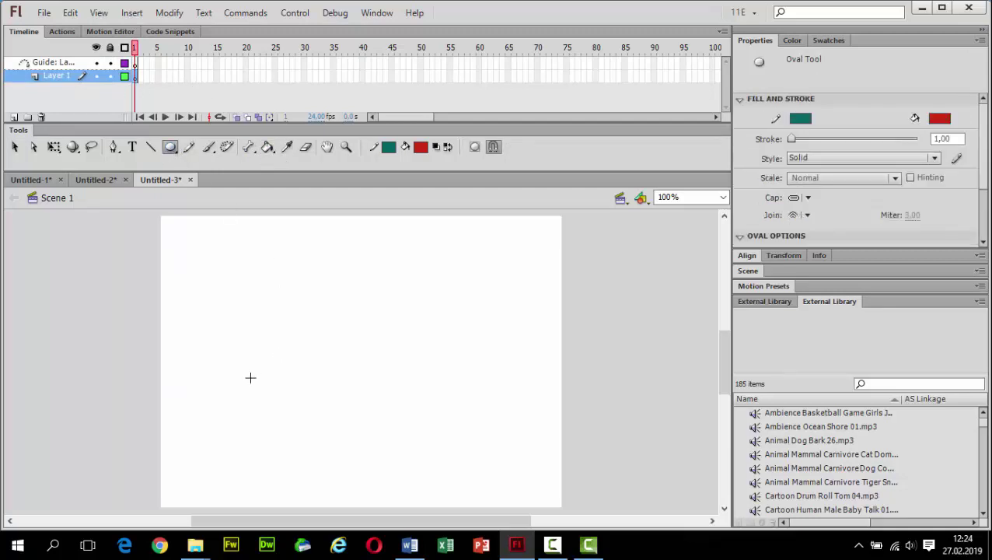
left_click_drag(180, 371, 246, 432)
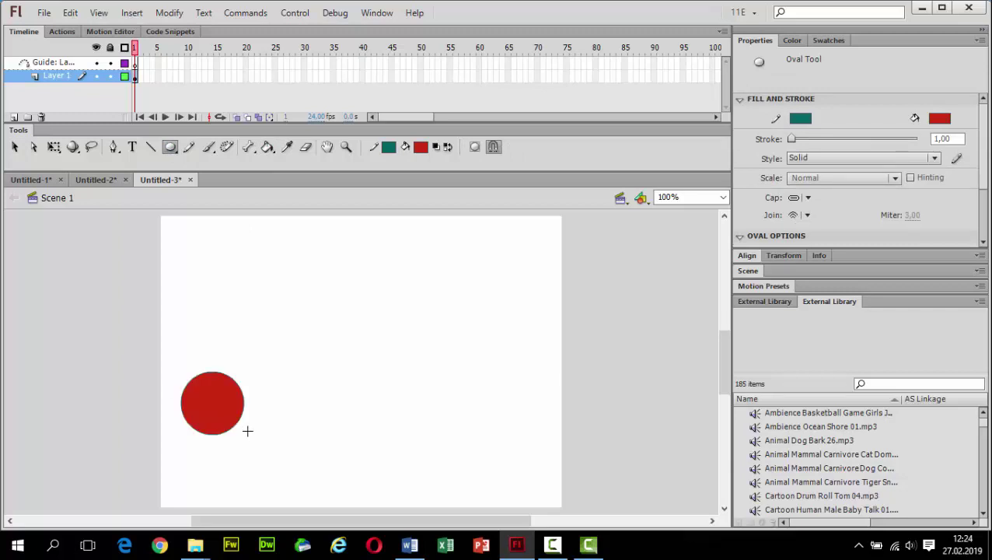
Draw a winding freehand path with the Pencil tool in frame 1 of the guide layer, from above the circle to the stage's upper-right corner.
left_click(133, 64)
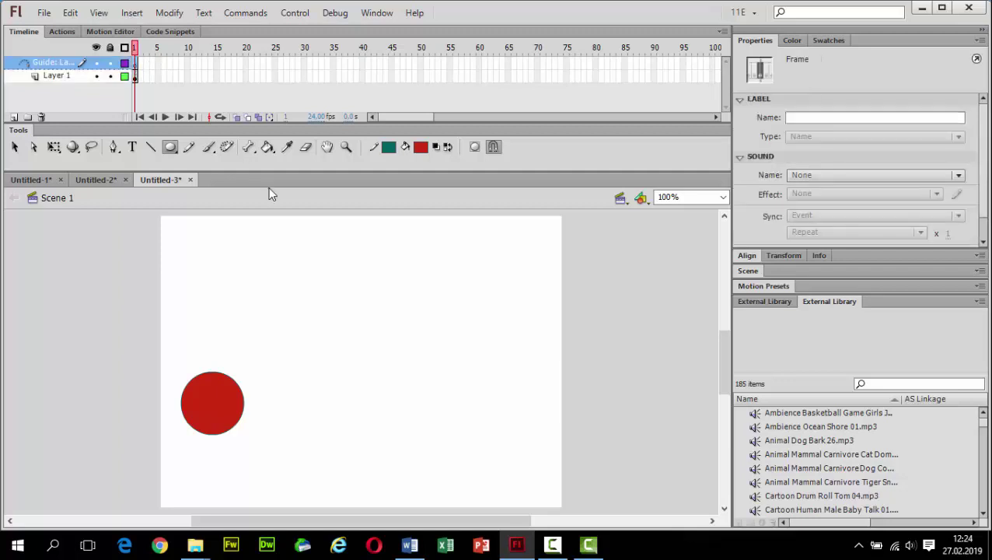
left_click(189, 151)
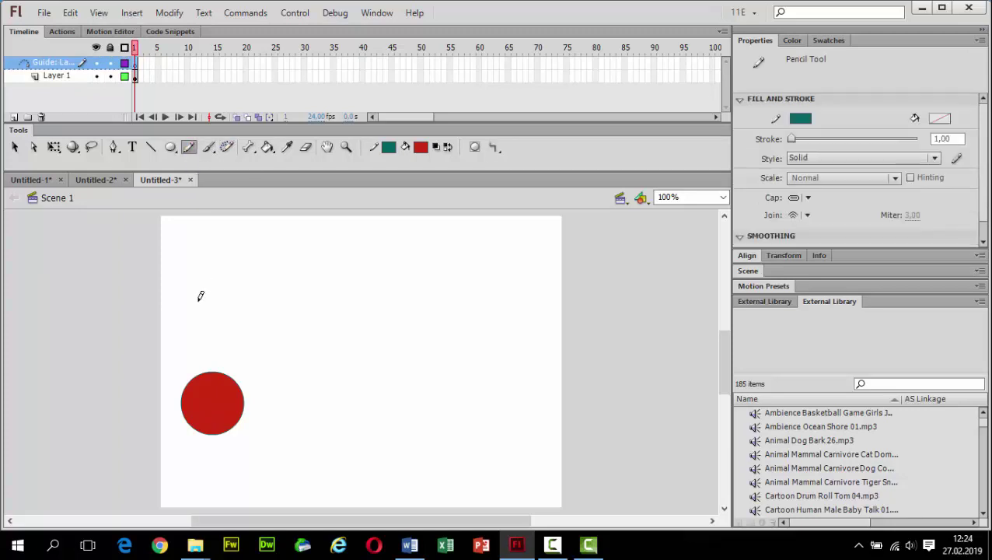
mouse_move(206, 315)
left_mouse_down()
mouse_move(254, 286)
mouse_move(276, 248)
mouse_move(332, 255)
mouse_move(284, 336)
mouse_move(315, 378)
mouse_move(352, 277)
mouse_move(424, 304)
mouse_move(343, 403)
mouse_move(288, 448)
mouse_move(390, 471)
mouse_move(413, 404)
mouse_move(454, 410)
mouse_move(510, 438)
mouse_move(479, 287)
mouse_move(541, 231)
mouse_move(557, 254)
left_mouse_up()
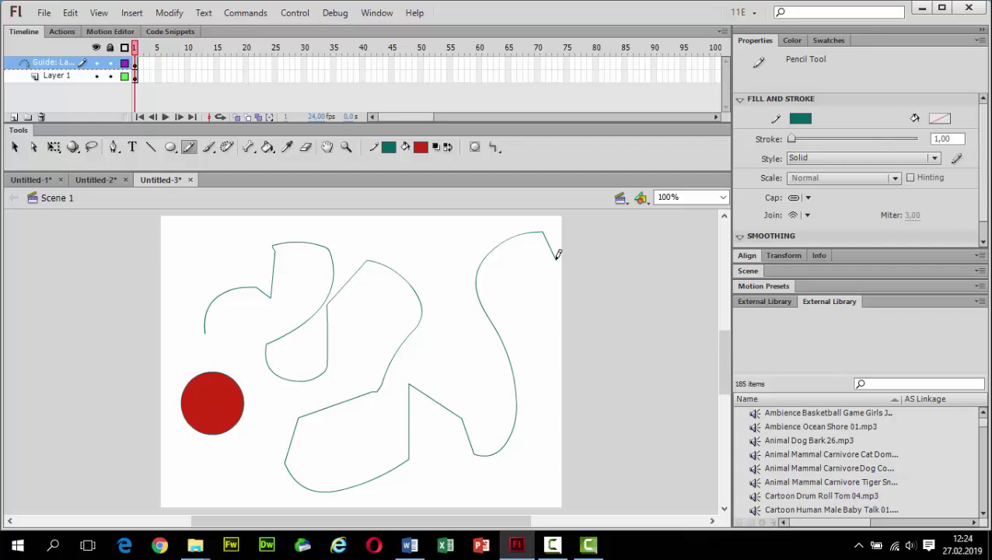
Extend the guide layer's path to frame 50 with a regular frame and insert a keyframe at frame 50 of Layer 1.
left_click(132, 65)
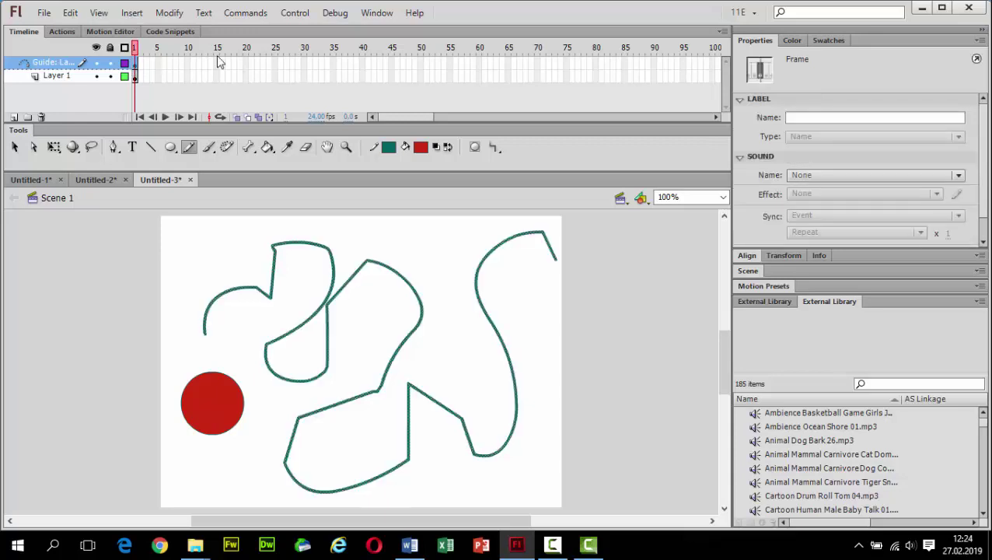
right_click(420, 67)
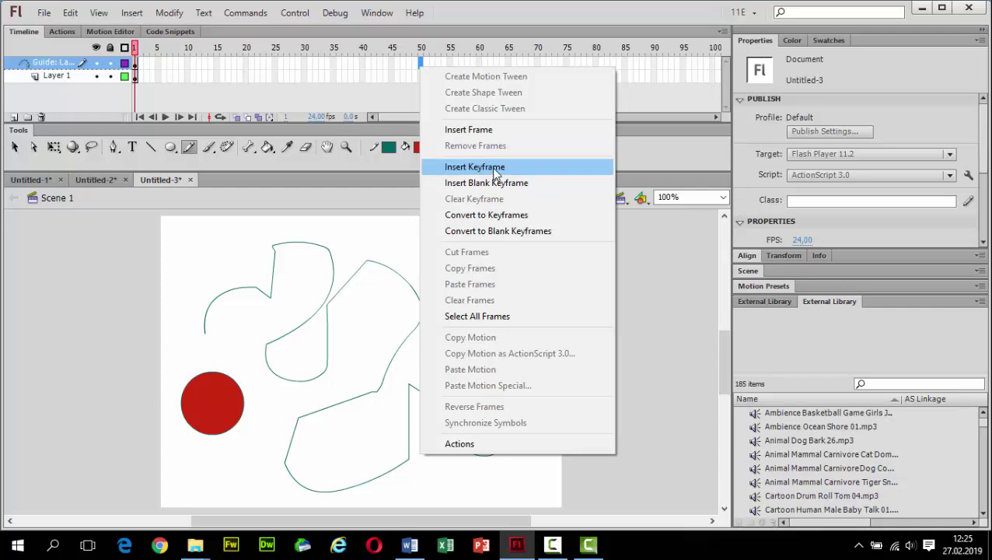
left_click(480, 130)
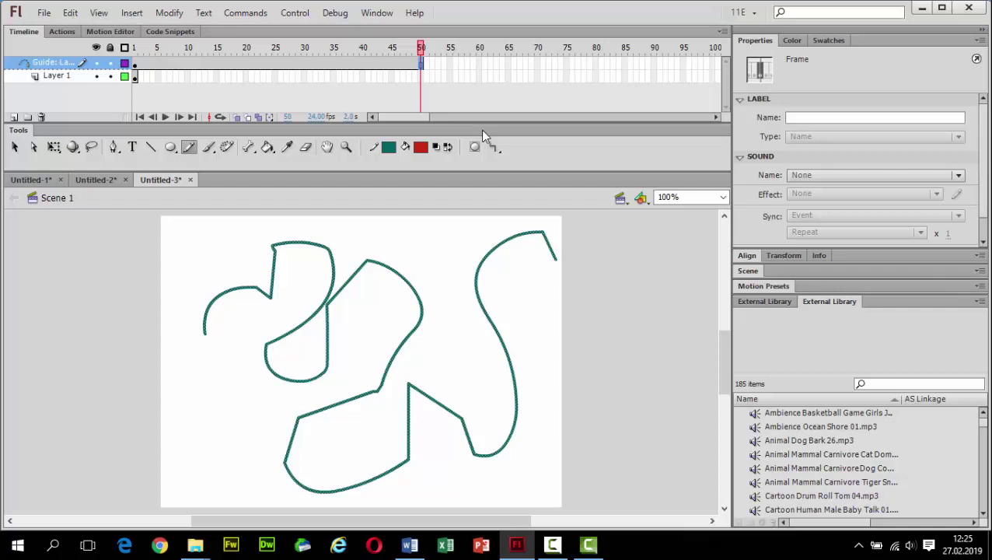
left_click(136, 77)
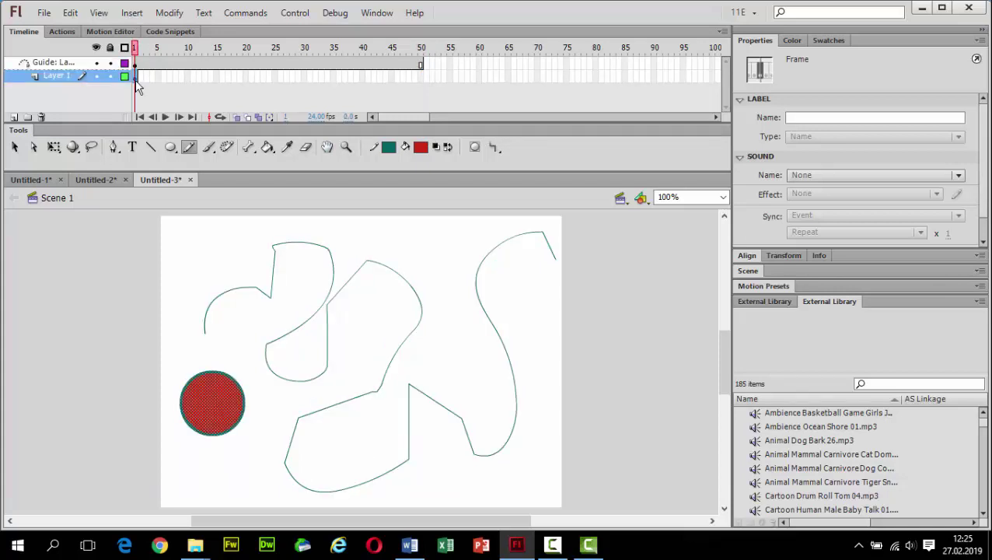
right_click(421, 76)
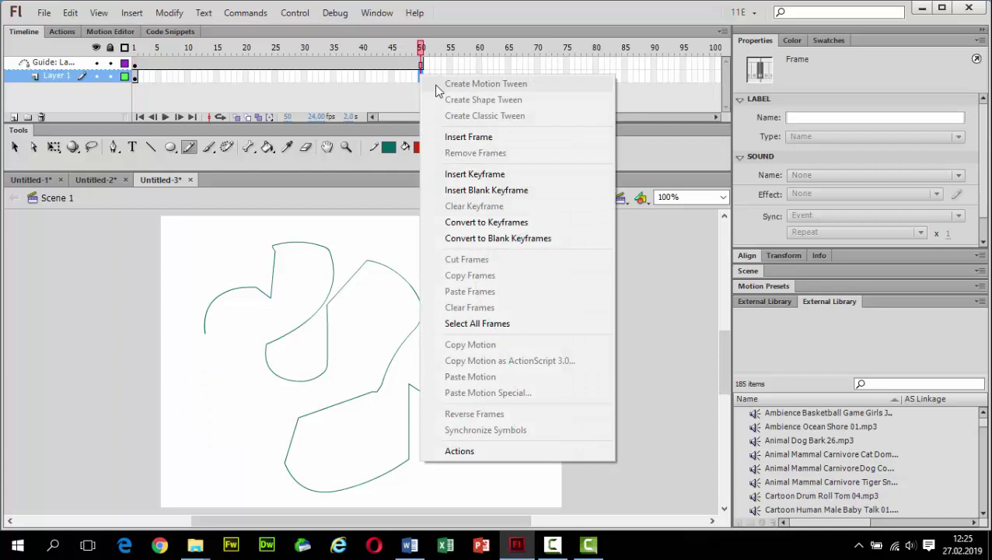
left_click(494, 174)
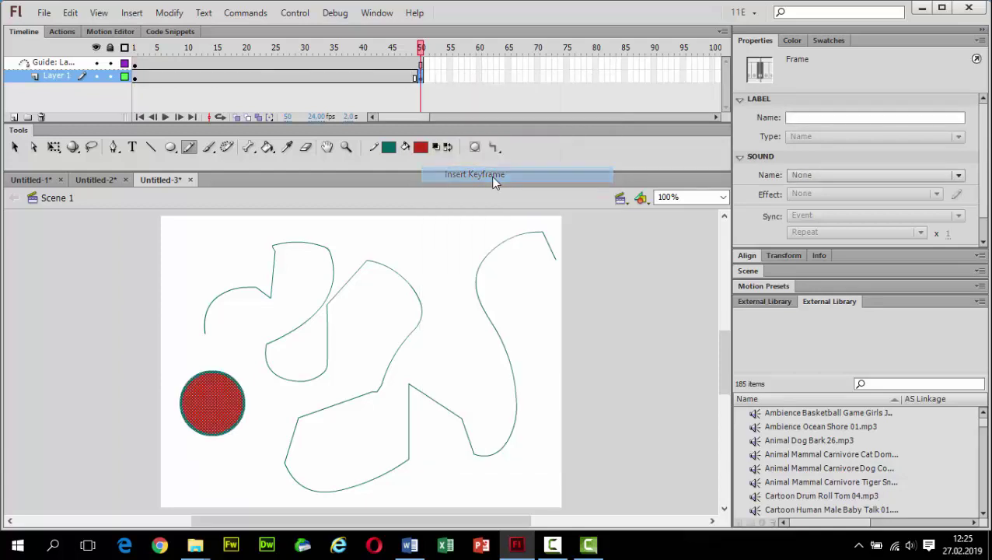
Snap the circle's centre to the start of the guide path in frame 1 and to the path's end in frame 50.
left_click(133, 81)
left_click(14, 146)
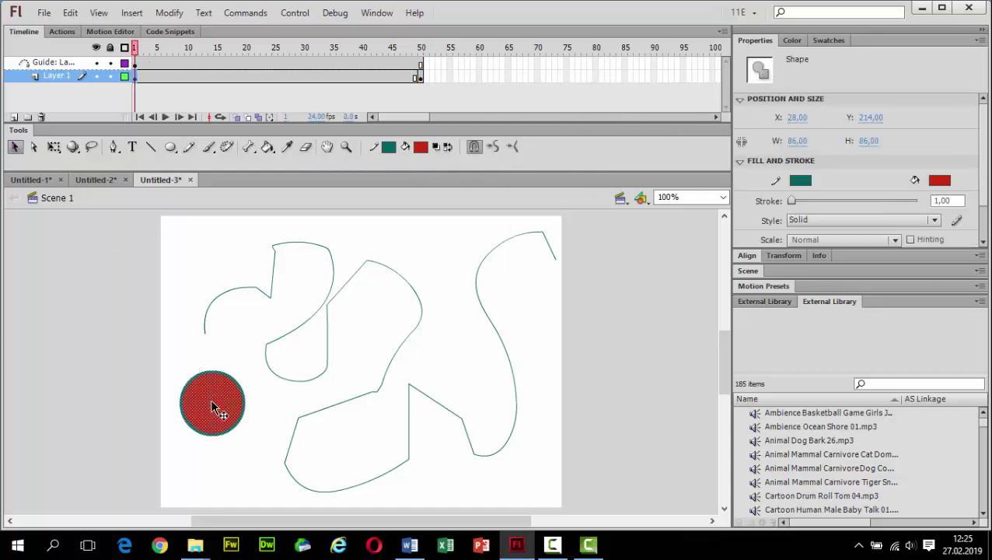
left_click_drag(214, 411, 204, 343)
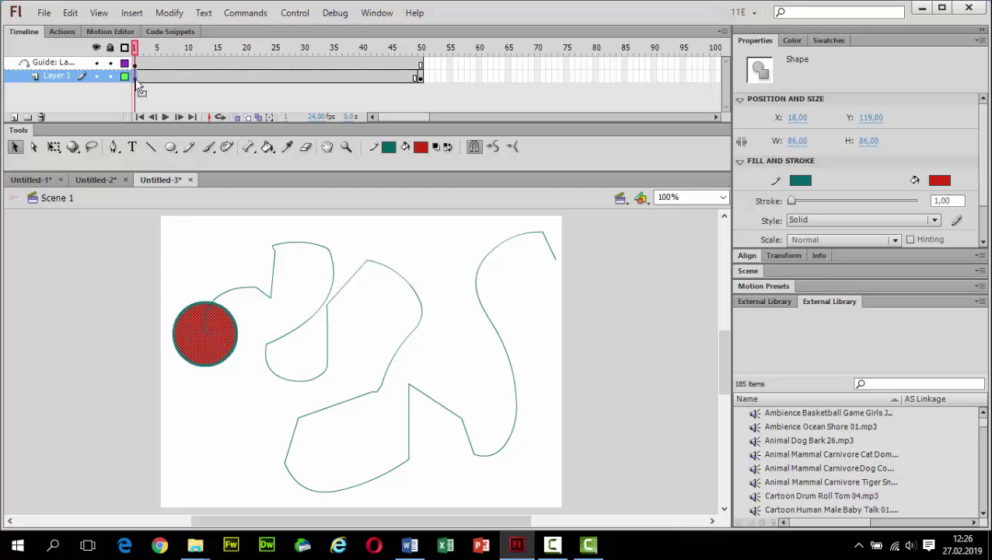
left_click(420, 76)
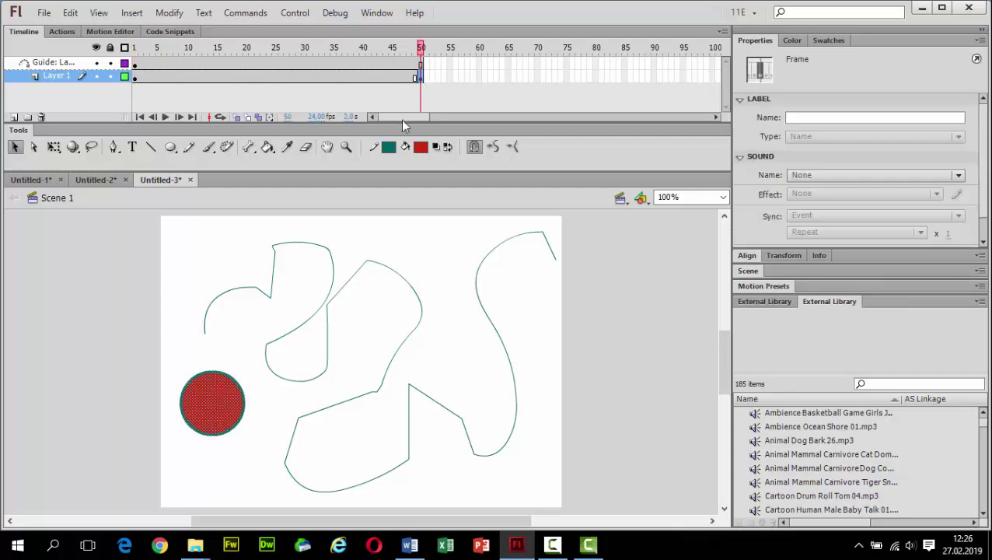
left_click_drag(216, 402, 562, 269)
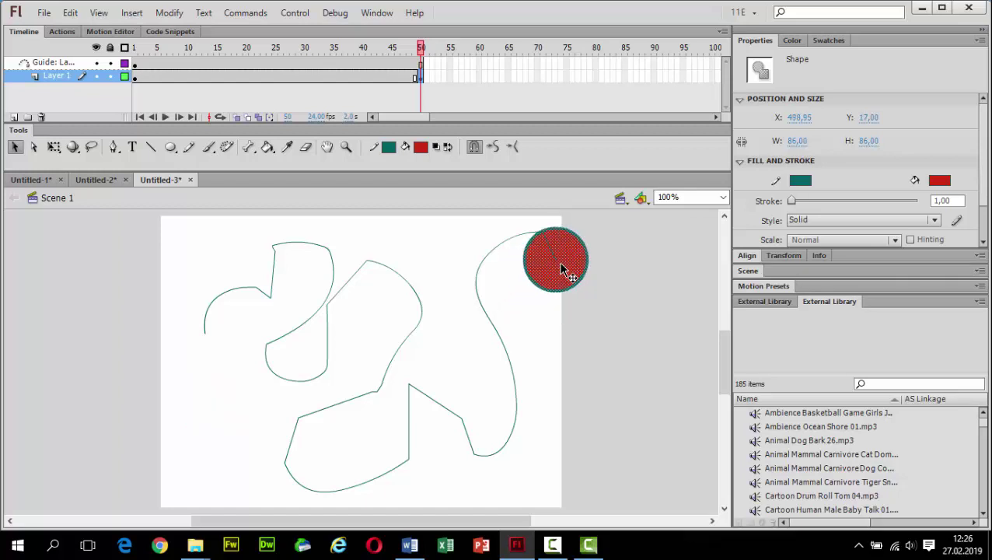
Create a classic tween between the frame 1 and frame 50 keyframes of Layer 1.
left_click(136, 85)
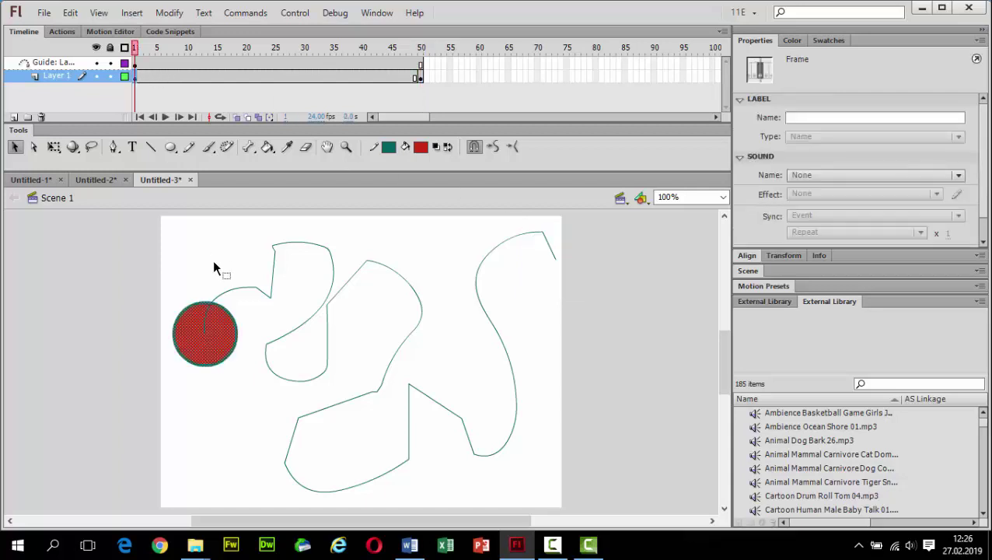
left_click(420, 79)
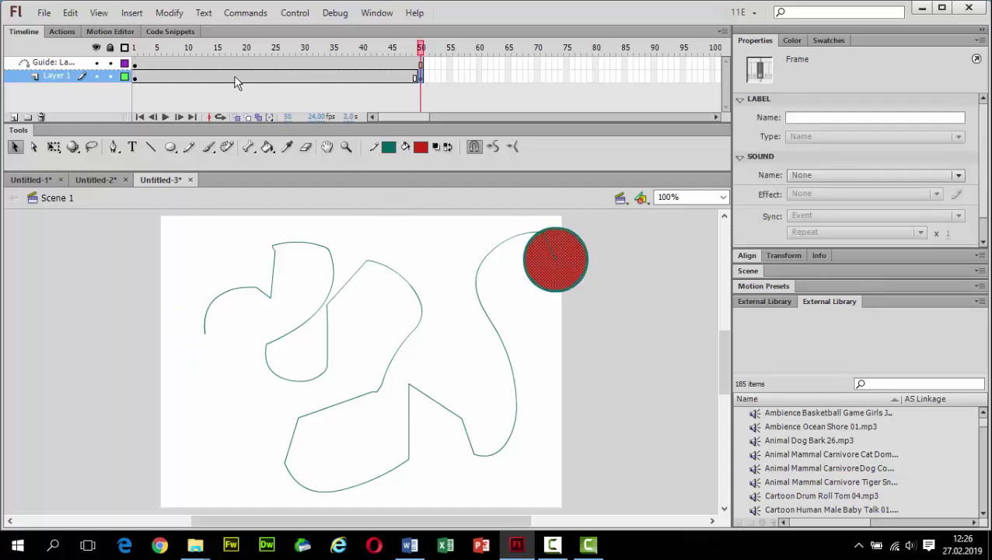
mouse_move(237, 83)
left_mouse_down()
mouse_move(299, 82)
mouse_move(249, 82)
left_mouse_up()
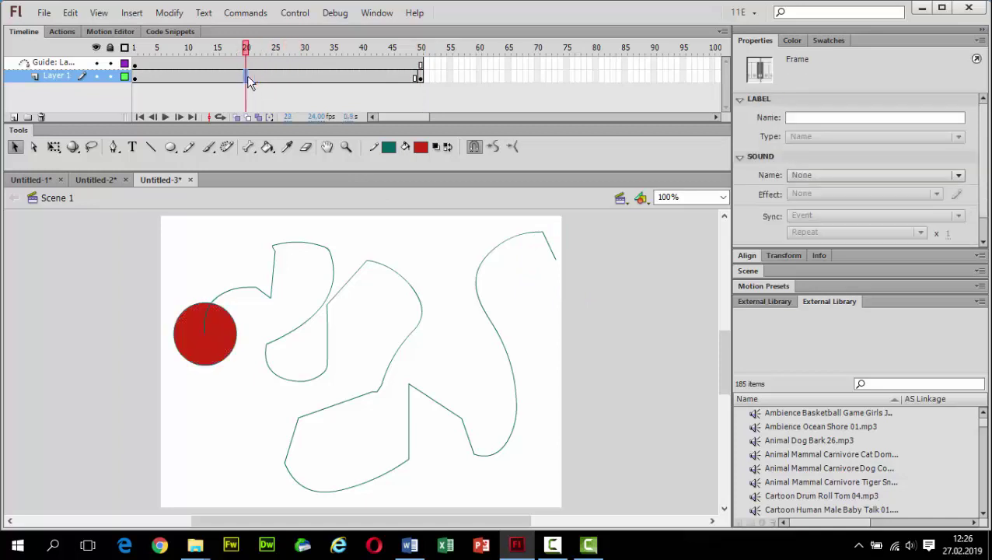
right_click(248, 78)
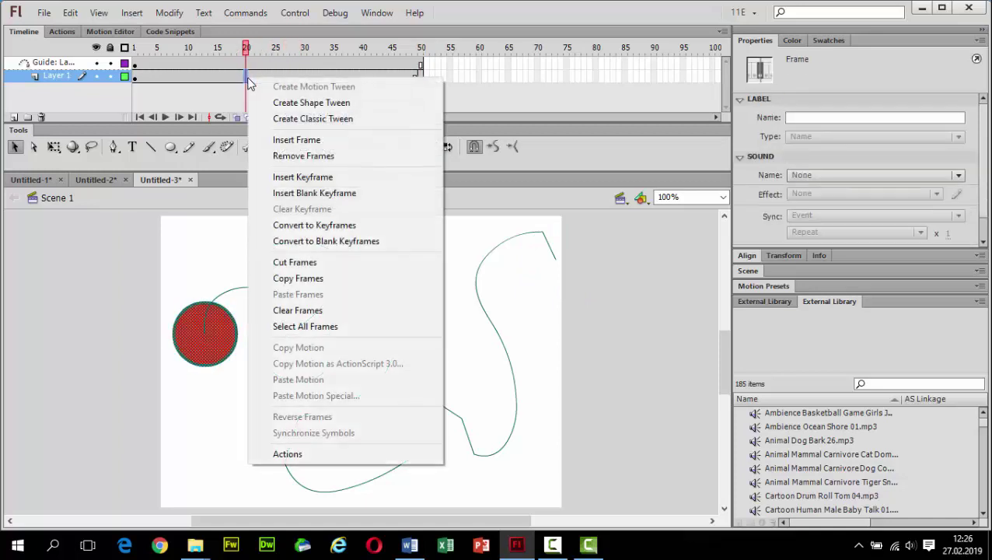
left_click(327, 123)
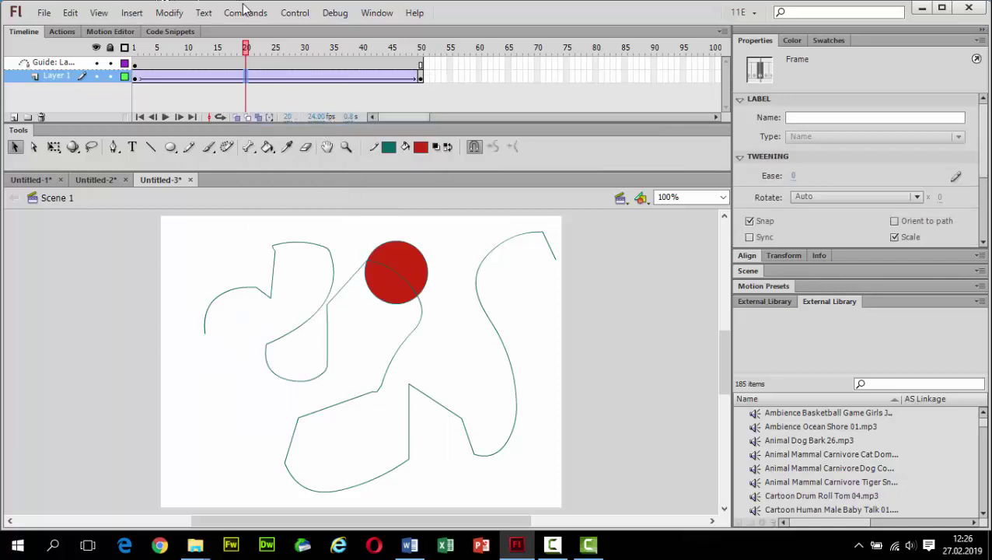
Test the movie to preview the circle's motion along the guide path, and close the preview.
left_click(295, 13)
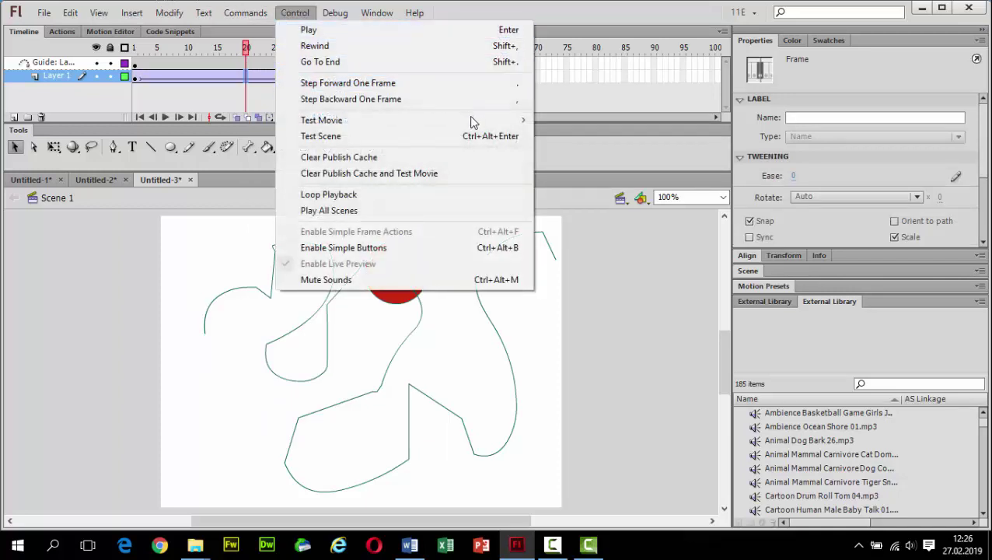
mouse_move(469, 120)
left_click(581, 124)
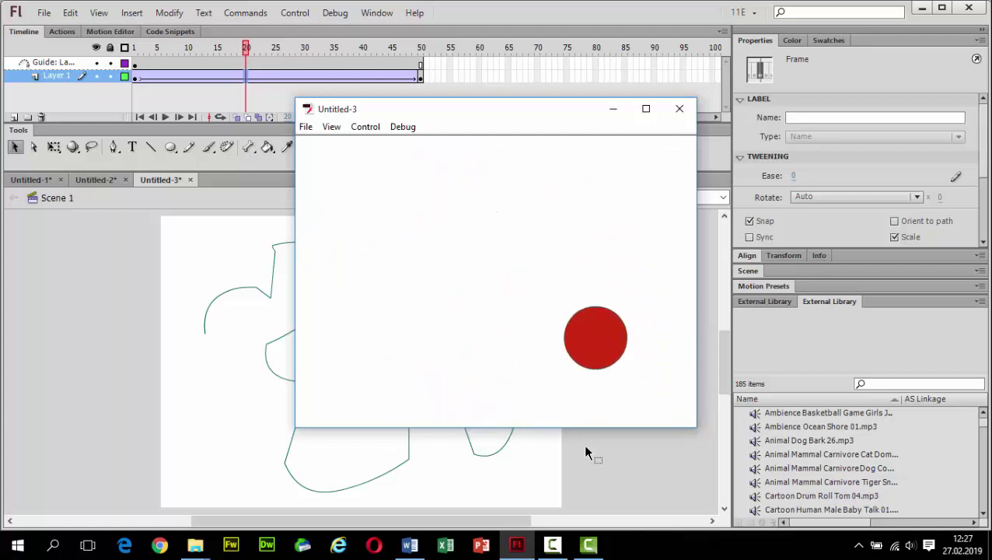
left_click(679, 113)
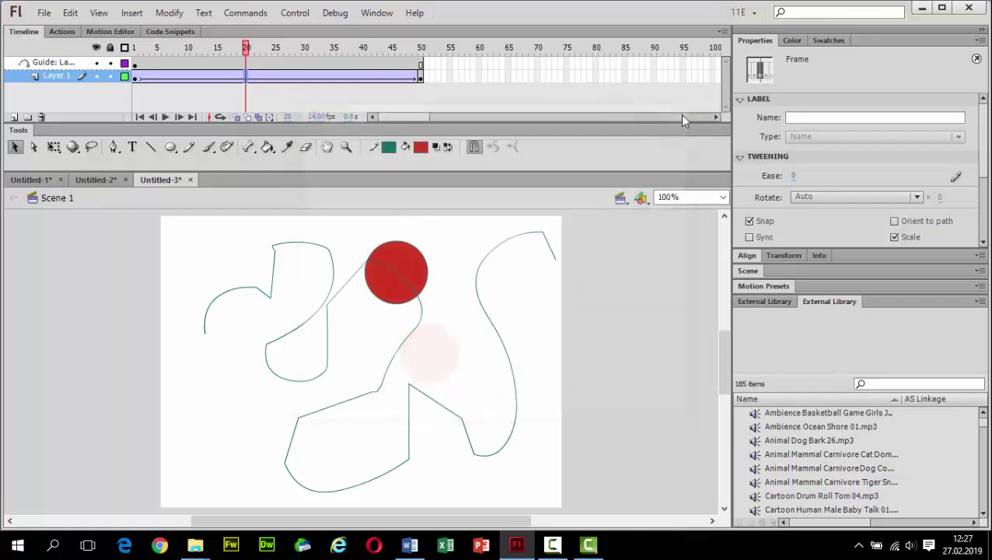
Select the path in frame 1 of the guide layer.
left_click(181, 86)
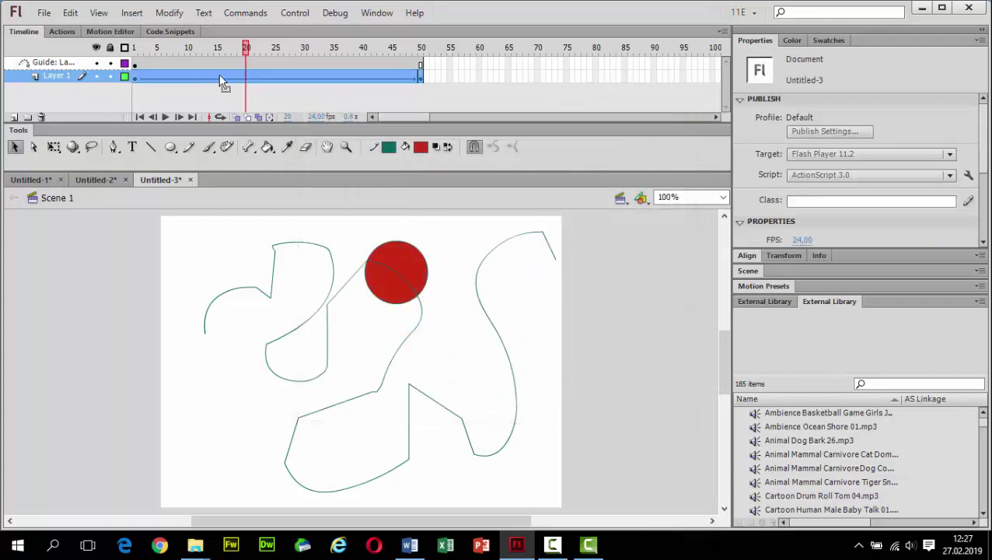
left_click(132, 63)
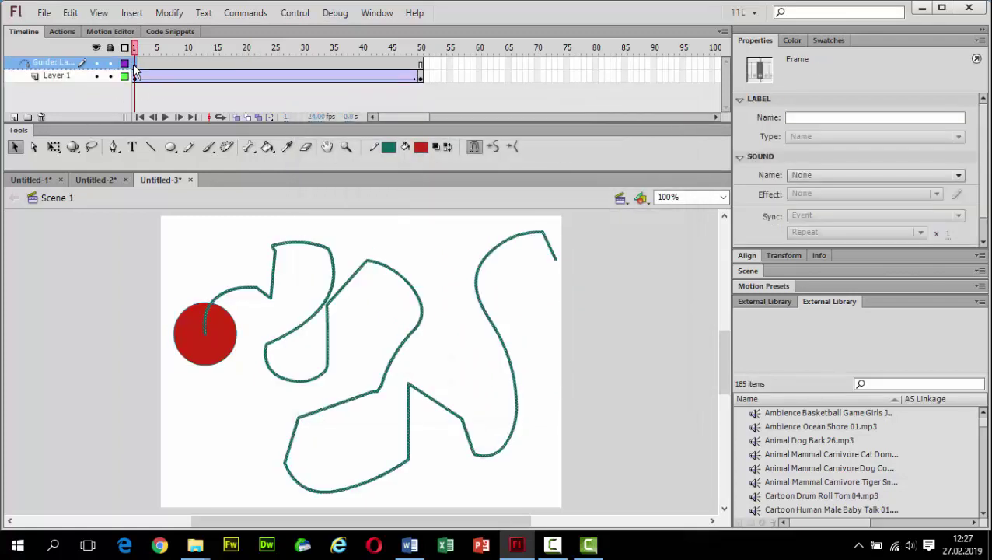